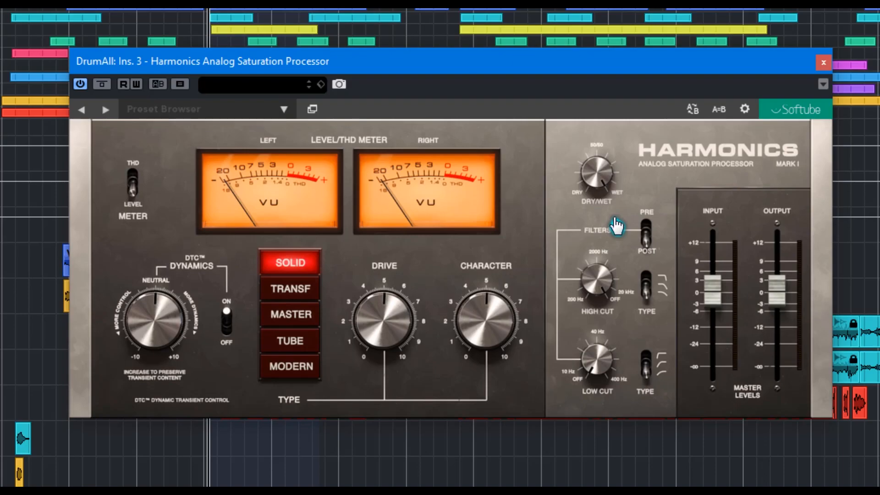
# Toggle the meter repeatedly between the THD and Level readings, finishing on Level
pyautogui.click(131, 181)
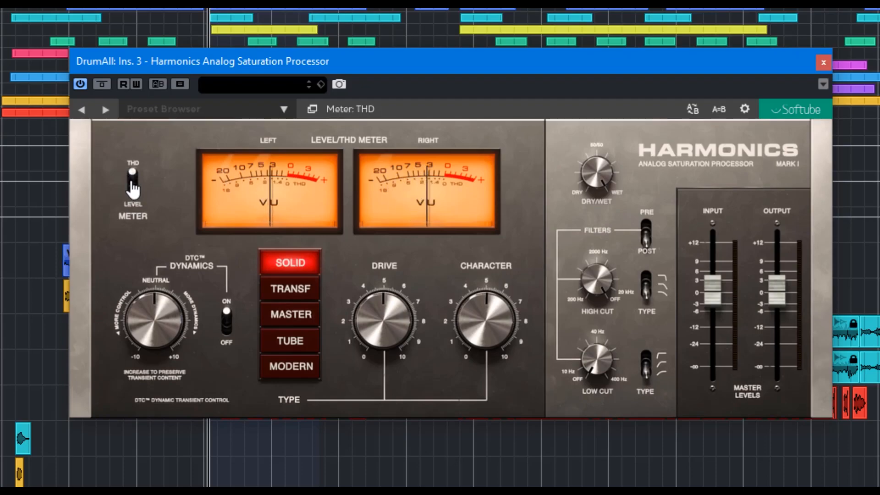
pyautogui.click(131, 182)
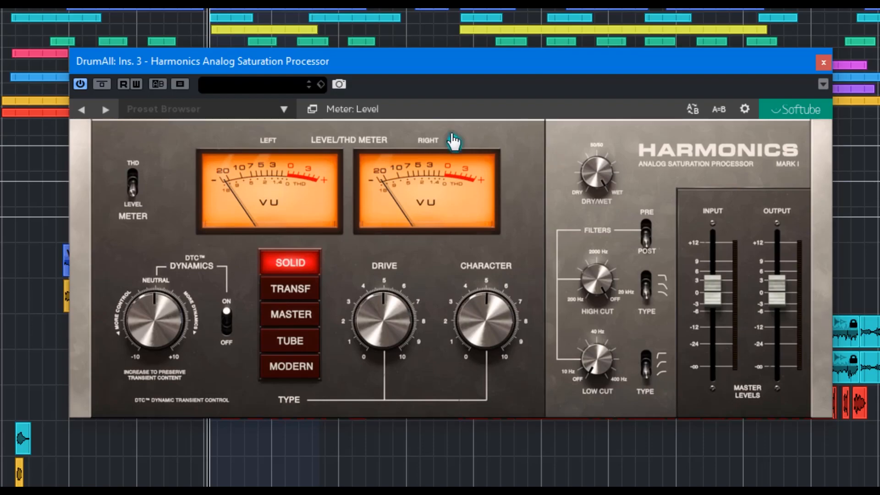
pyautogui.click(133, 179)
pyautogui.click(132, 181)
pyautogui.click(145, 180)
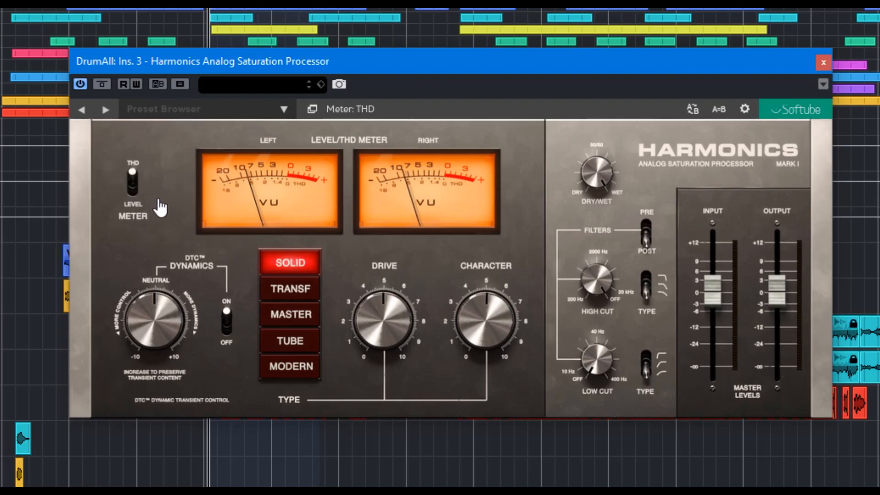
pyautogui.click(146, 206)
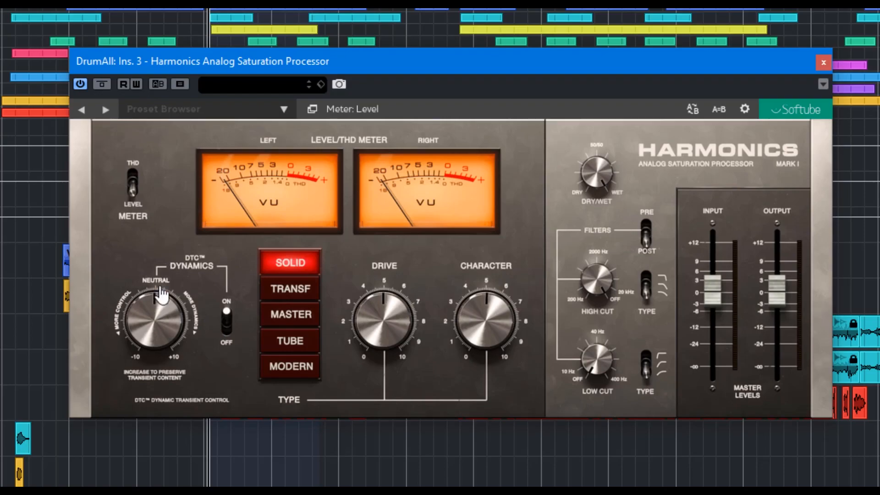
# Toggle DTC Dynamics off and back on, and sweep its amount up to 5.9 and down toward More Control
pyautogui.click(227, 316)
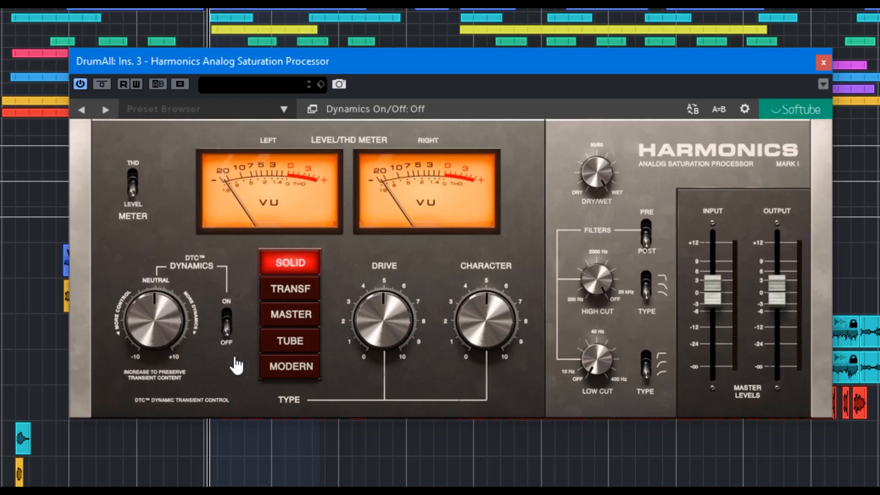
pyautogui.click(227, 338)
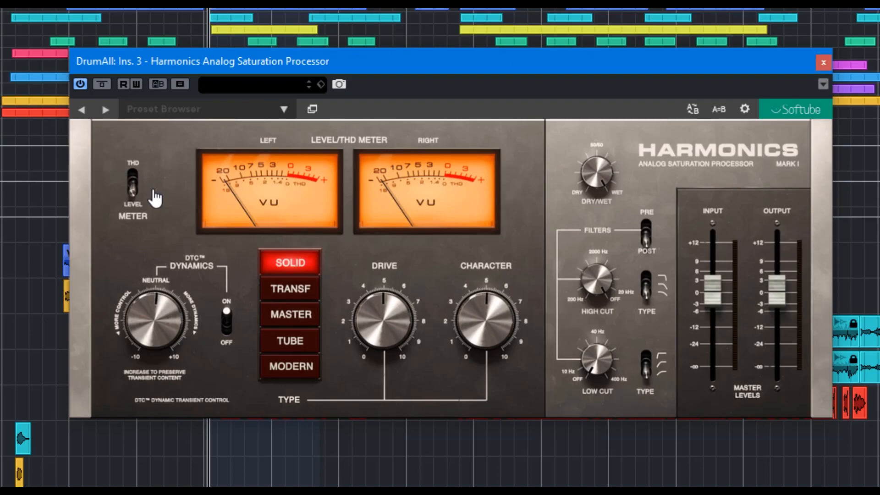
pyautogui.moveTo(156, 308); pyautogui.dragTo(148, 269)
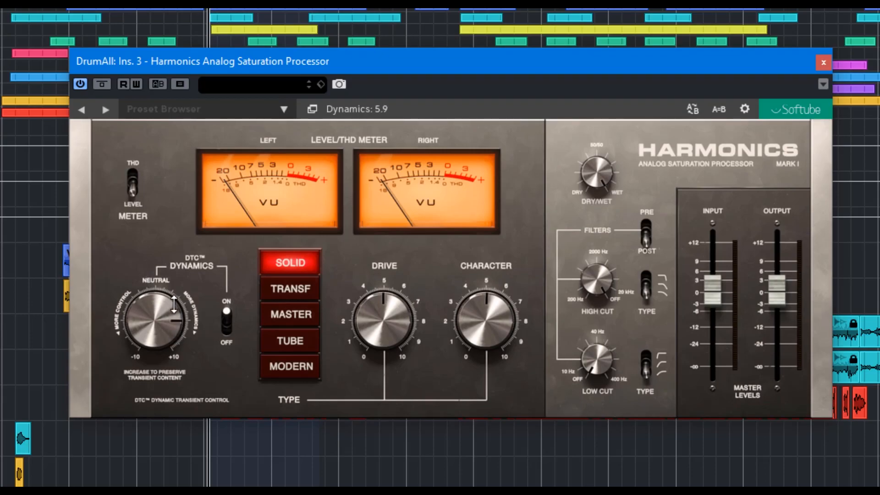
pyautogui.moveTo(169, 306); pyautogui.dragTo(166, 370)
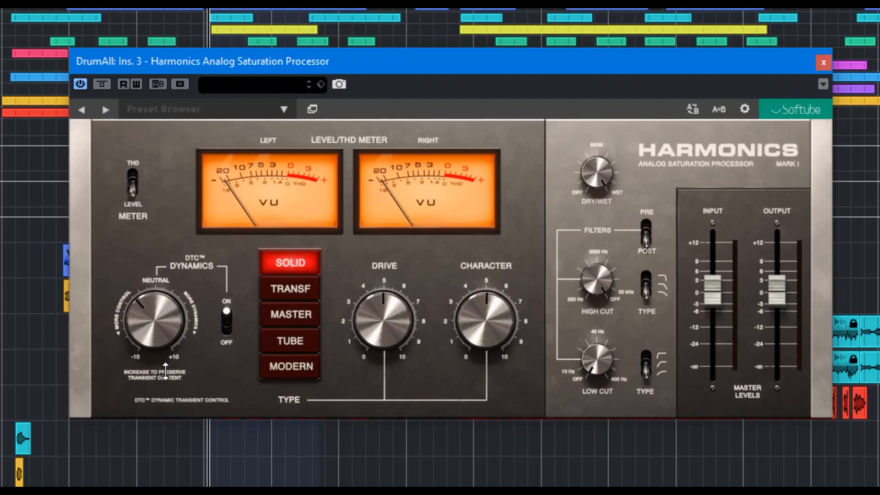
pyautogui.moveTo(165, 370); pyautogui.dragTo(168, 367)
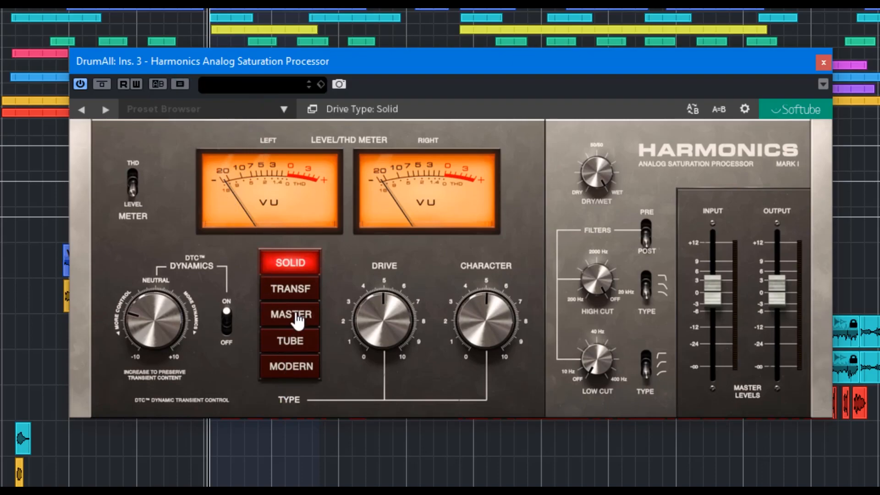
# Try each saturation type, Solid, Transf, Master and Tube, finishing on Modern
pyautogui.click(300, 288)
pyautogui.click(298, 316)
pyautogui.click(288, 262)
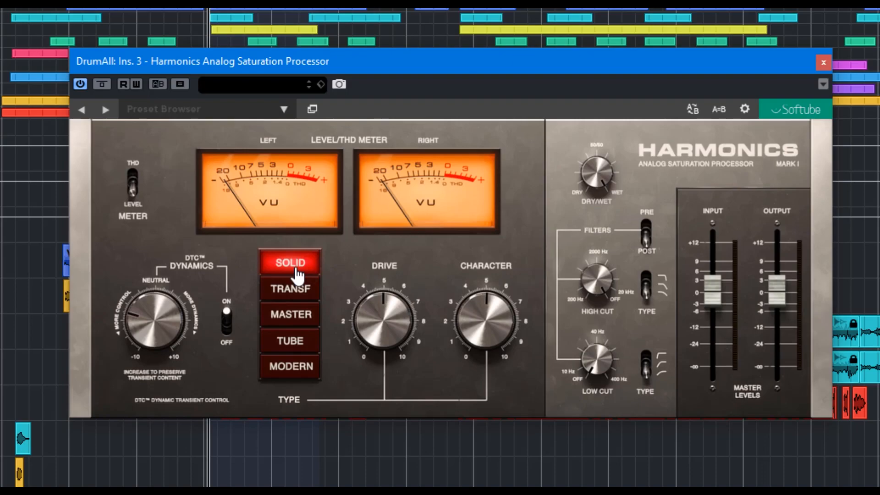
pyautogui.click(293, 271)
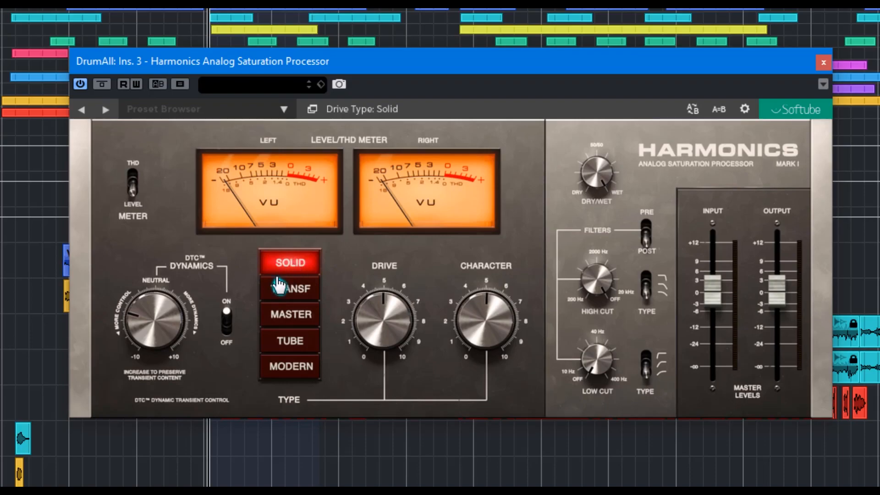
pyautogui.click(291, 296)
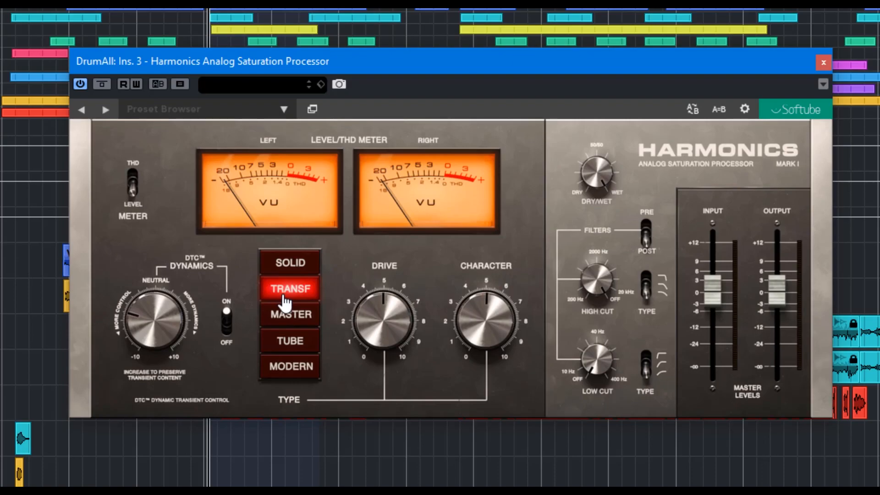
pyautogui.click(293, 318)
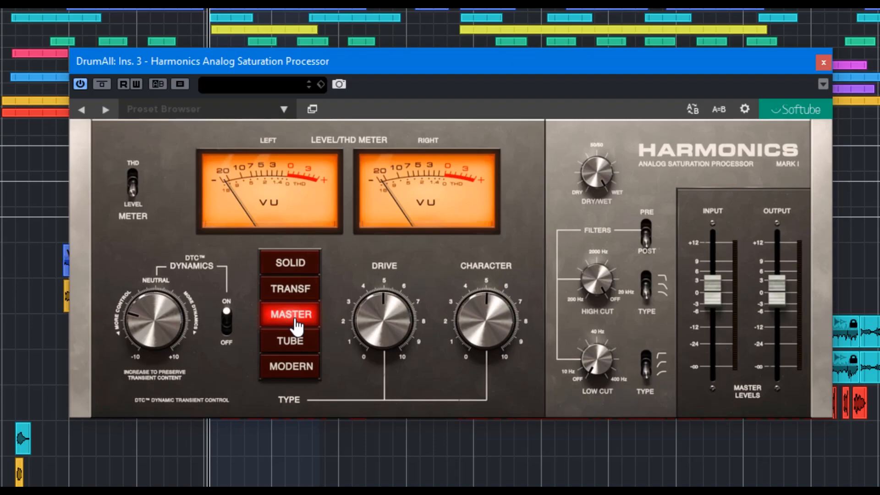
pyautogui.click(304, 342)
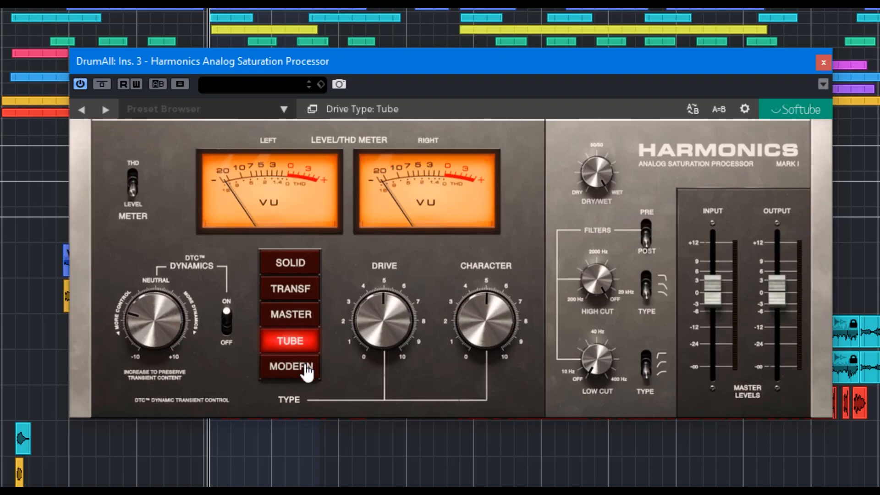
pyautogui.click(305, 366)
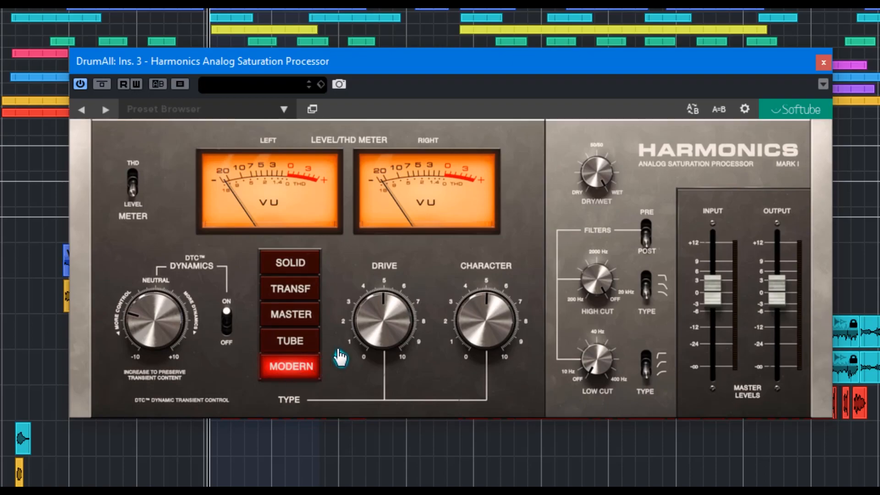
# Try different Drive and Character amounts, leaving Drive slightly above 5 and Character slightly below 3
pyautogui.moveTo(383, 330); pyautogui.dragTo(399, 343)
pyautogui.moveTo(398, 342); pyautogui.dragTo(362, 294)
pyautogui.moveTo(483, 318); pyautogui.dragTo(506, 433)
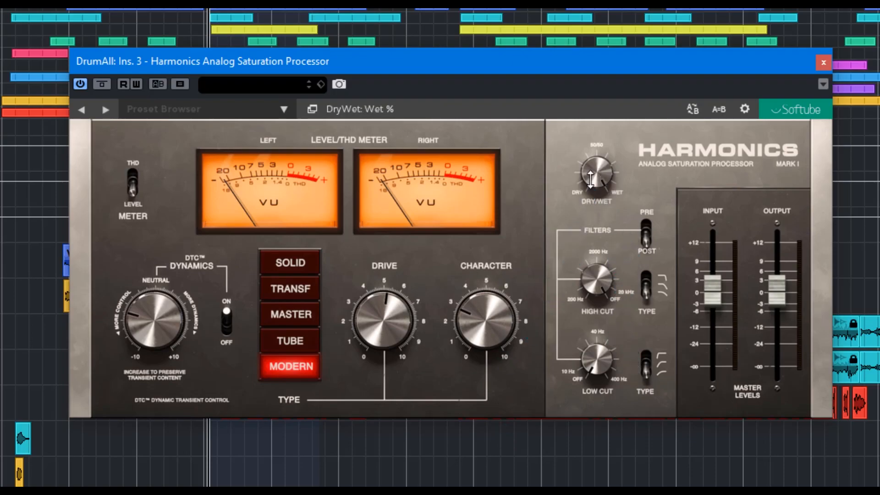
# Sweep the Dry/Wet mix through 48.5 % and fully Dry, and return it to fully Wet
pyautogui.moveTo(590, 155); pyautogui.dragTo(596, 96)
pyautogui.moveTo(596, 167); pyautogui.dragTo(642, 296)
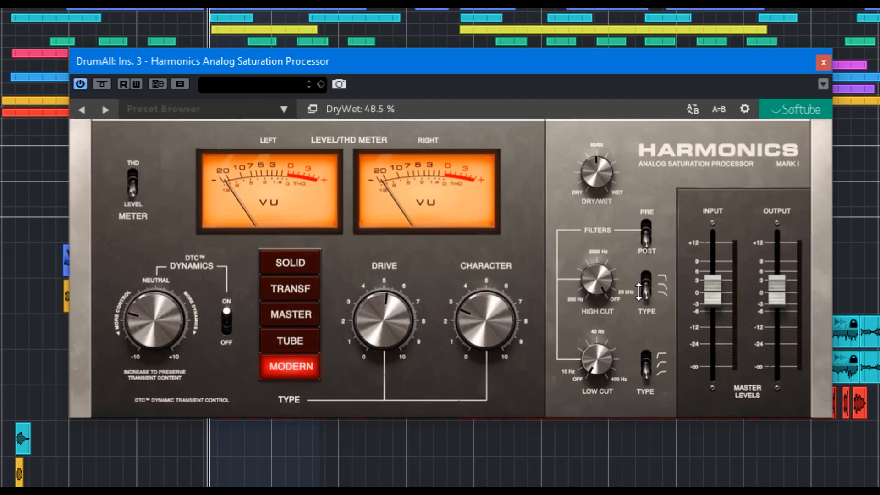
pyautogui.moveTo(602, 174); pyautogui.dragTo(612, 400)
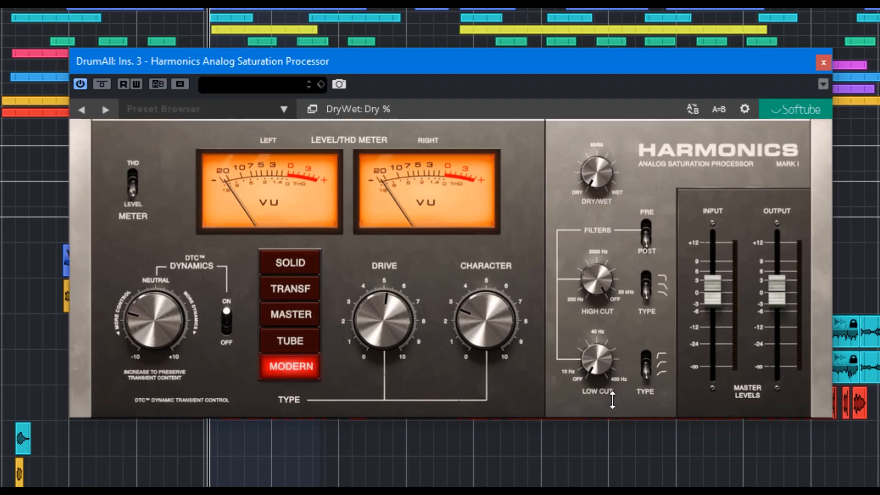
pyautogui.moveTo(612, 399); pyautogui.dragTo(550, 87)
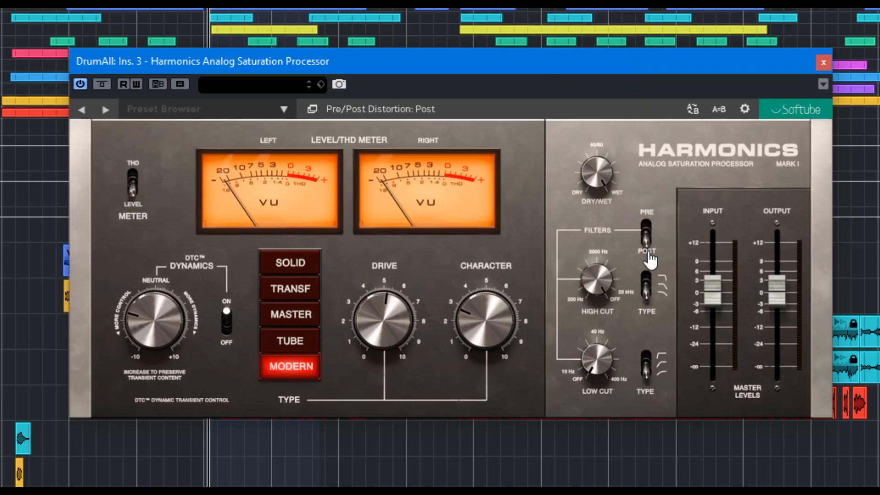
# Toggle the filters' position relative to the distortion to Pre and back to Post
pyautogui.click(646, 231)
pyautogui.click(648, 243)
# Try the High Cut and Low Cut filters and their types, including 3 poles for High Cut, restoring the original filter settings
pyautogui.moveTo(600, 284)
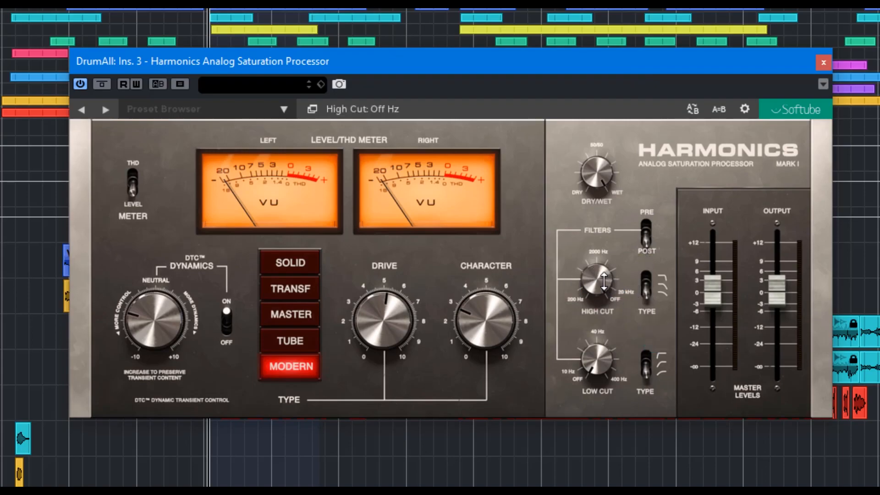
pyautogui.moveTo(600, 296); pyautogui.dragTo(649, 253)
pyautogui.moveTo(649, 286); pyautogui.dragTo(647, 248)
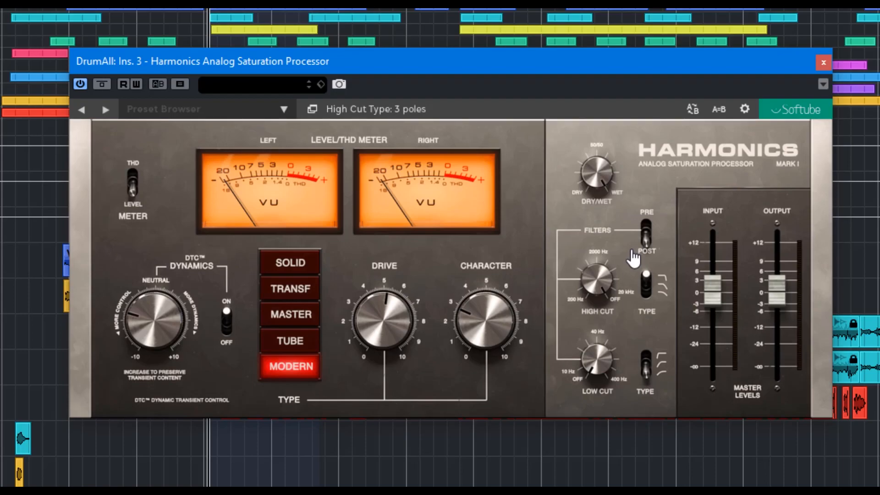
pyautogui.moveTo(646, 280); pyautogui.dragTo(646, 331)
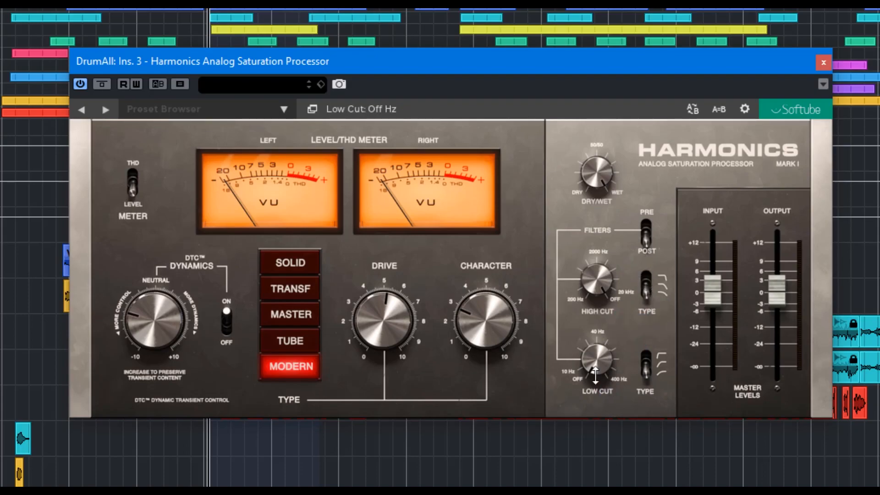
pyautogui.moveTo(598, 370); pyautogui.dragTo(620, 465)
pyautogui.moveTo(645, 359); pyautogui.dragTo(644, 392)
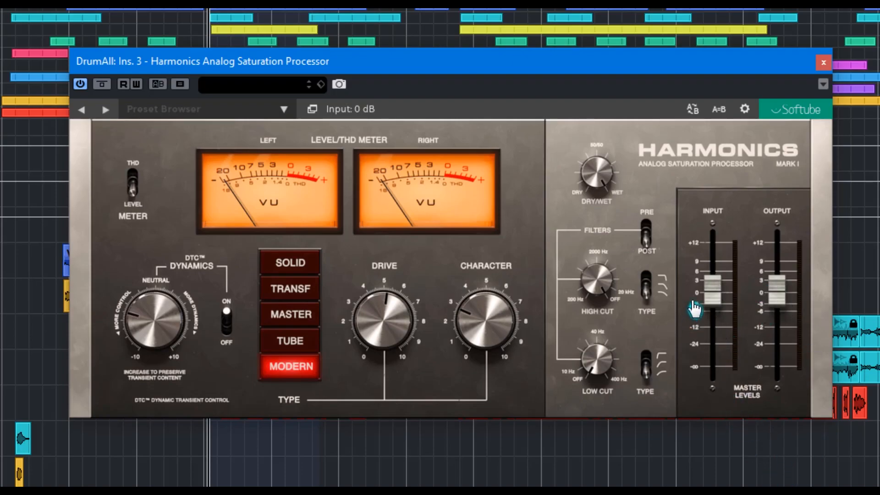
# Browse the factory presets in both artist collections and close the list without loading one
pyautogui.click(284, 110)
pyautogui.moveTo(250, 132)
pyautogui.moveTo(340, 136)
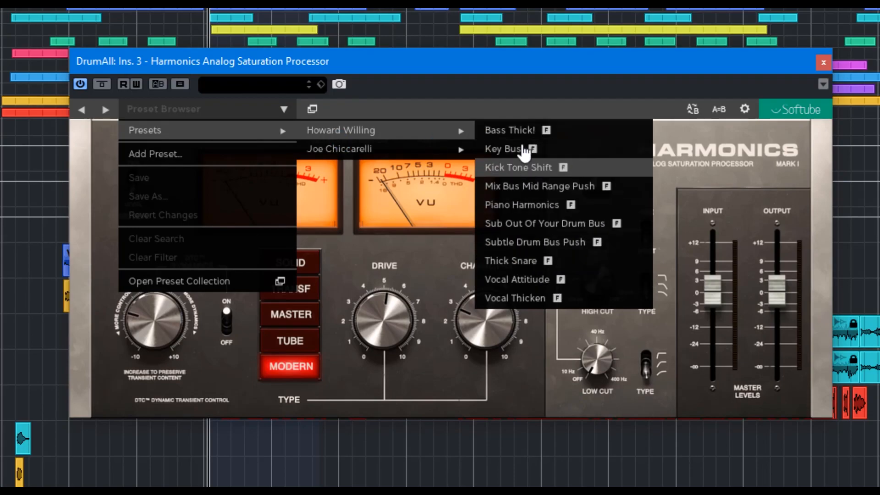
pyautogui.moveTo(391, 154)
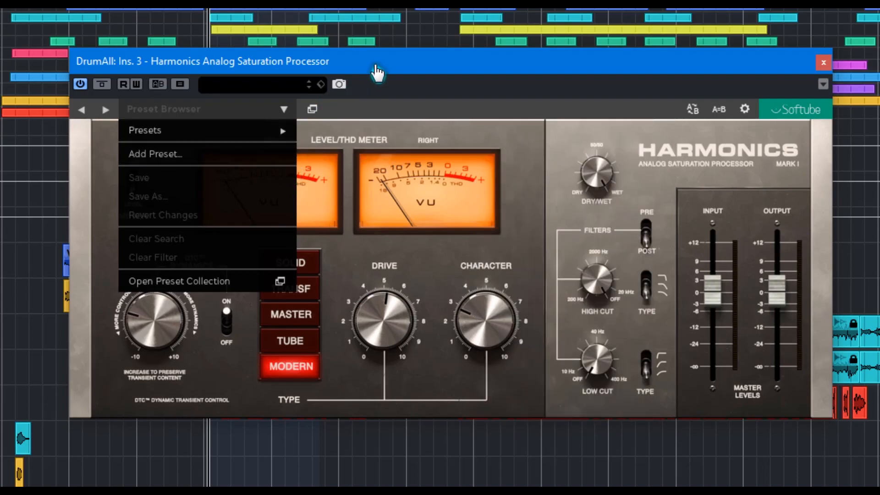
pyautogui.click(285, 111)
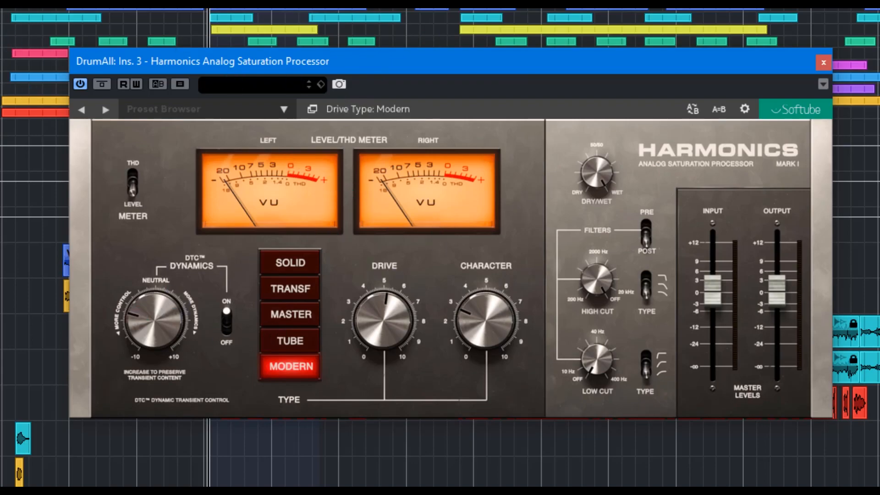
# Switch the meter to the THD reading and bring the Dynamics amount to 0.4
pyautogui.click(101, 84)
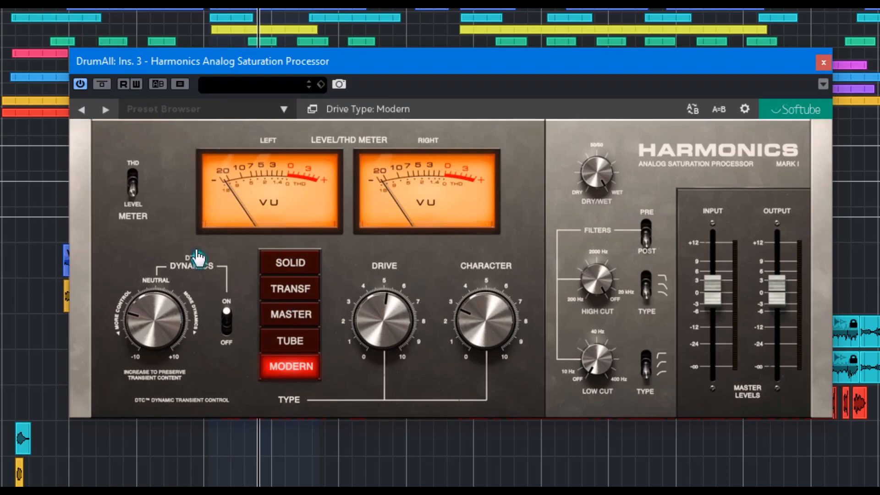
pyautogui.click(133, 180)
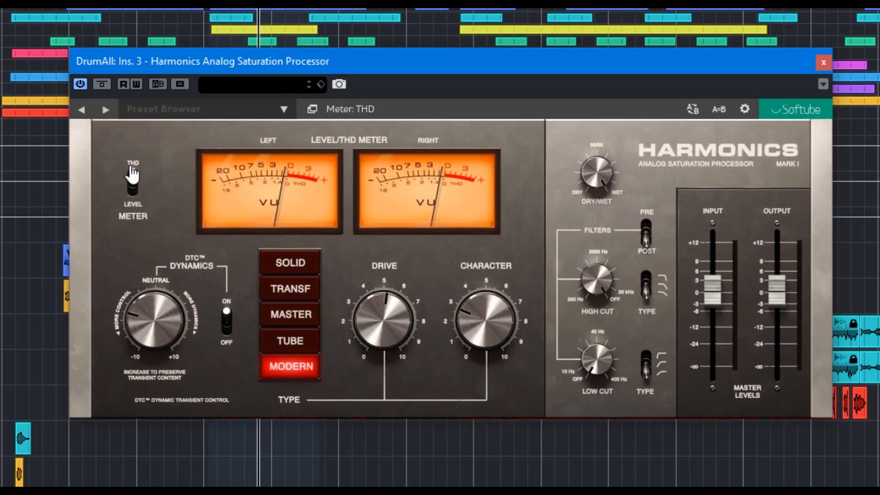
pyautogui.moveTo(147, 276); pyautogui.dragTo(143, 259)
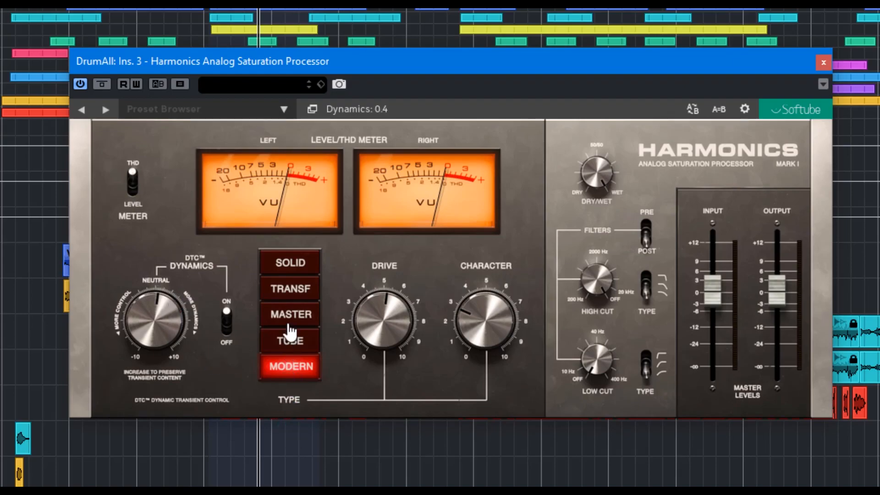
# Select the Solid saturation type and raise the Dynamics amount to 4.3
pyautogui.click(289, 266)
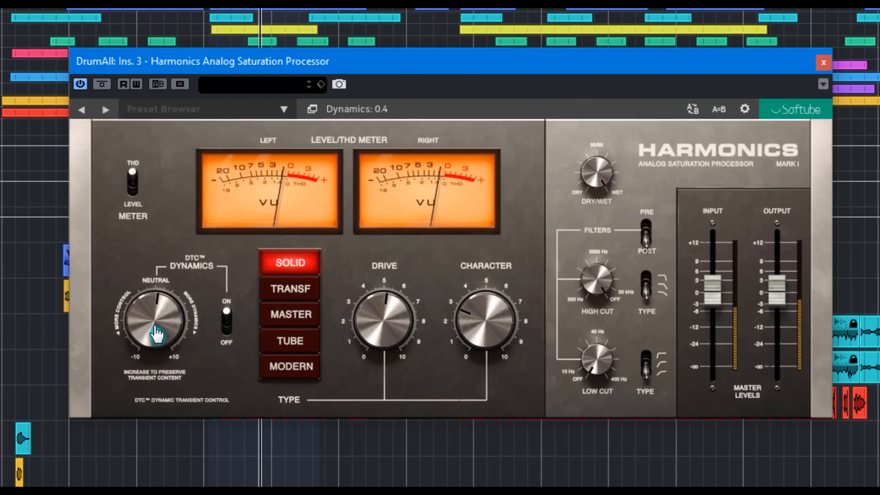
pyautogui.moveTo(155, 308); pyautogui.dragTo(119, 264)
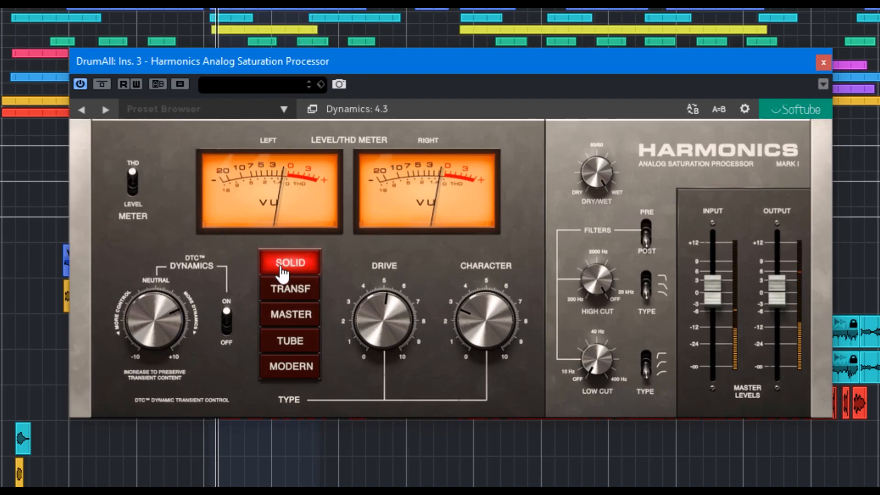
# Raise Drive to its maximum of 10.0
pyautogui.moveTo(365, 334); pyautogui.dragTo(360, 313)
pyautogui.moveTo(352, 280); pyautogui.dragTo(349, 220)
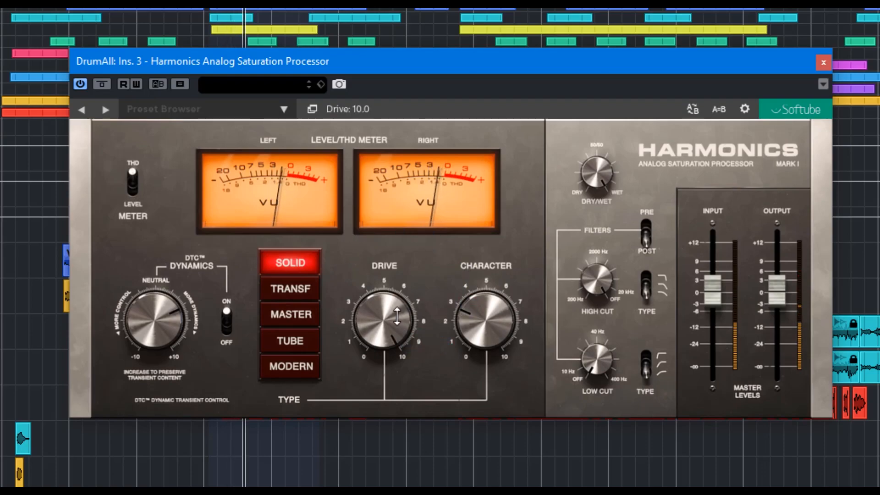
pyautogui.moveTo(396, 316); pyautogui.dragTo(348, 235)
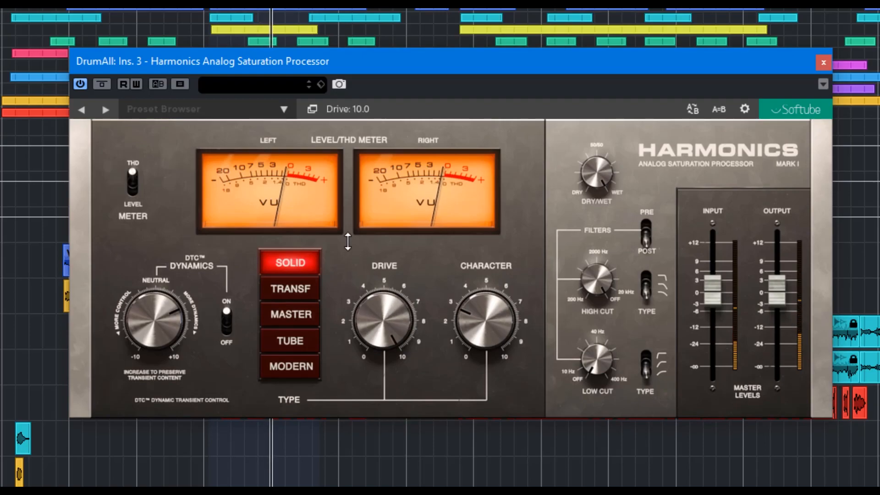
# Sweep Character up and down to compare its effect, and set it to 6.5
pyautogui.moveTo(474, 317); pyautogui.dragTo(466, 255)
pyautogui.moveTo(486, 316); pyautogui.dragTo(491, 458)
pyautogui.moveTo(486, 320); pyautogui.dragTo(460, 226)
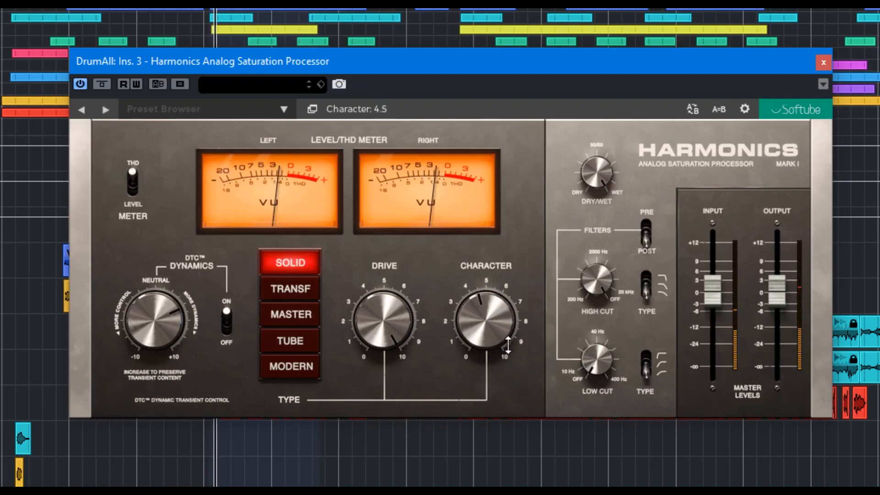
pyautogui.moveTo(490, 323); pyautogui.dragTo(464, 239)
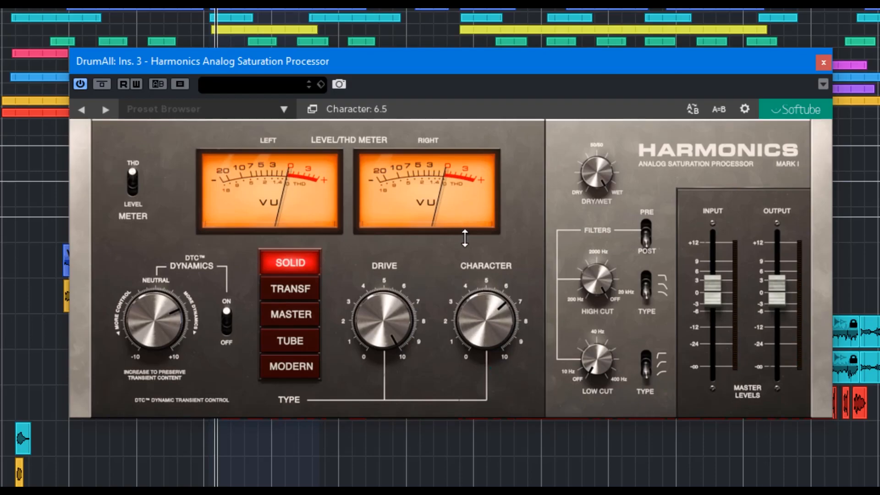
# Raise Character to its maximum, then try the High Cut filter's slope types while sweeping its frequency, ending at 13191 Hz
pyautogui.moveTo(498, 326); pyautogui.dragTo(477, 251)
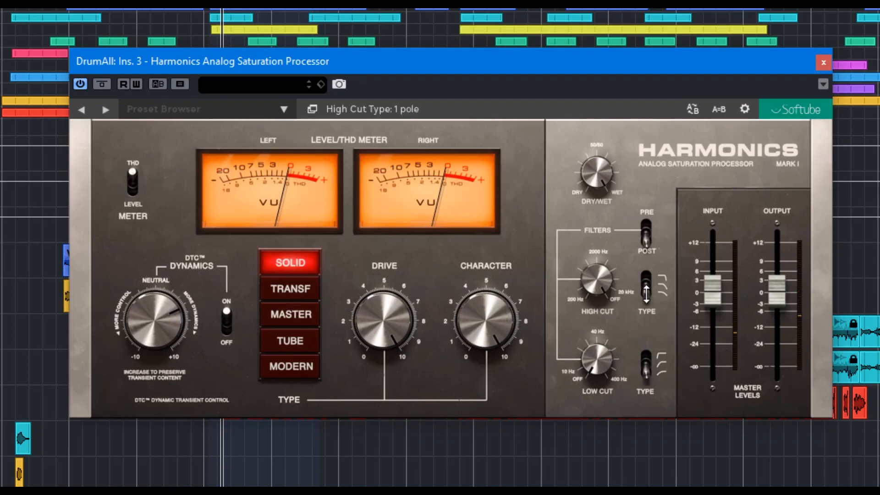
pyautogui.moveTo(649, 289)
pyautogui.mouseDown()
pyautogui.moveTo(647, 270)
pyautogui.moveTo(652, 298)
pyautogui.mouseUp()
pyautogui.moveTo(607, 278); pyautogui.dragTo(642, 419)
pyautogui.moveTo(653, 293)
pyautogui.mouseDown()
pyautogui.moveTo(654, 307)
pyautogui.moveTo(650, 289)
pyautogui.mouseUp()
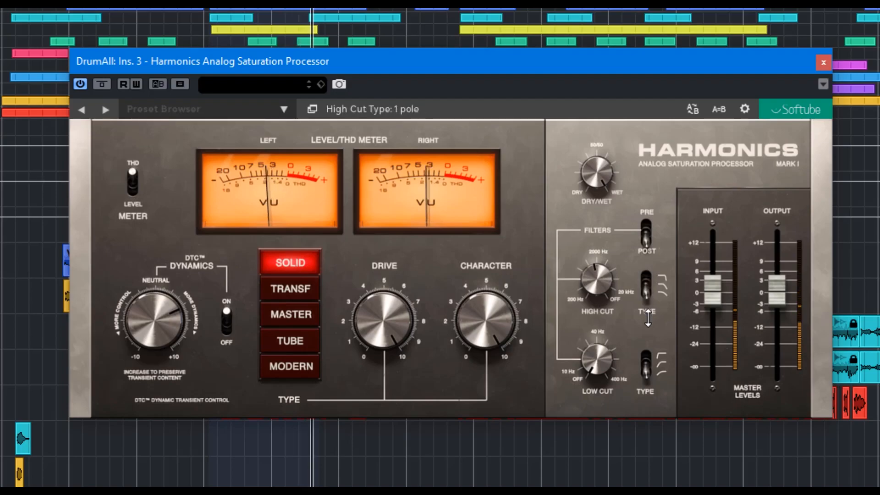
pyautogui.moveTo(588, 303); pyautogui.dragTo(604, 229)
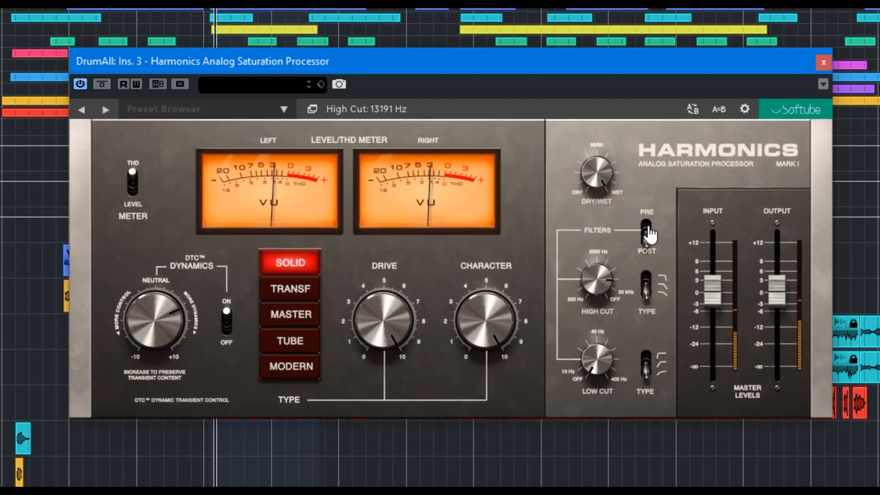
# Set the filters to Pre distortion, try the Low Cut at 105 Hz, change its slope type, and turn it off
pyautogui.click(648, 246)
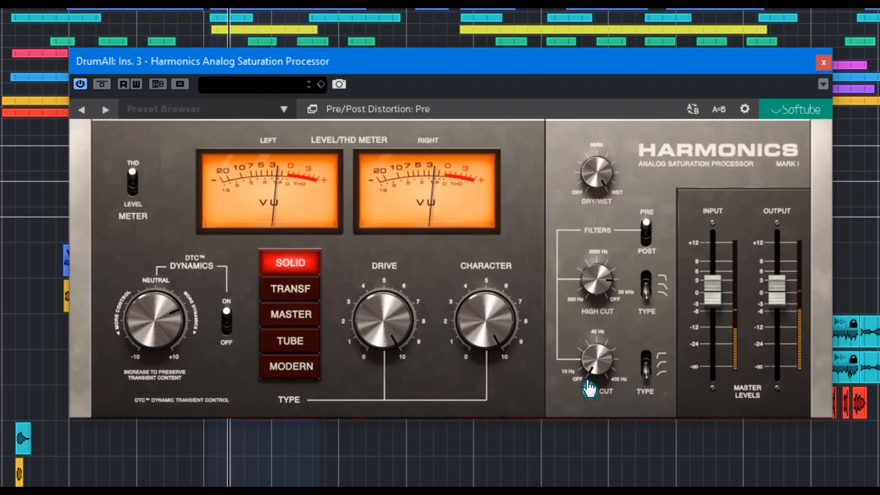
pyautogui.moveTo(582, 344); pyautogui.dragTo(583, 327)
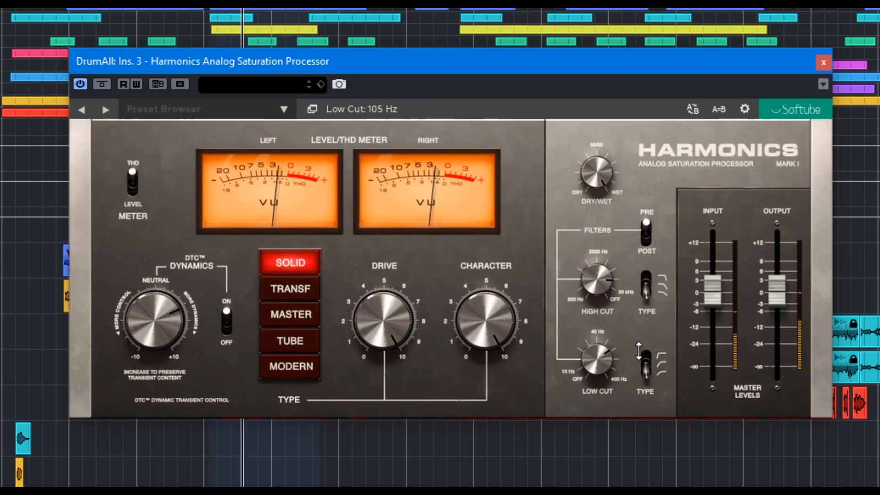
pyautogui.click(645, 362)
pyautogui.moveTo(604, 362)
pyautogui.mouseDown()
pyautogui.moveTo(595, 304)
pyautogui.moveTo(596, 358)
pyautogui.mouseUp()
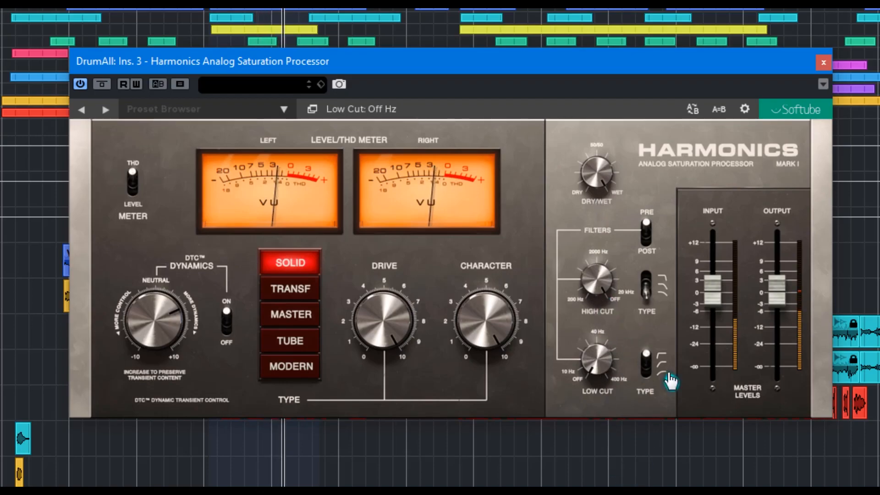
# Audition the Transformer saturation type with Character lowered from its maximum and Drive swept to 10.0
pyautogui.click(290, 288)
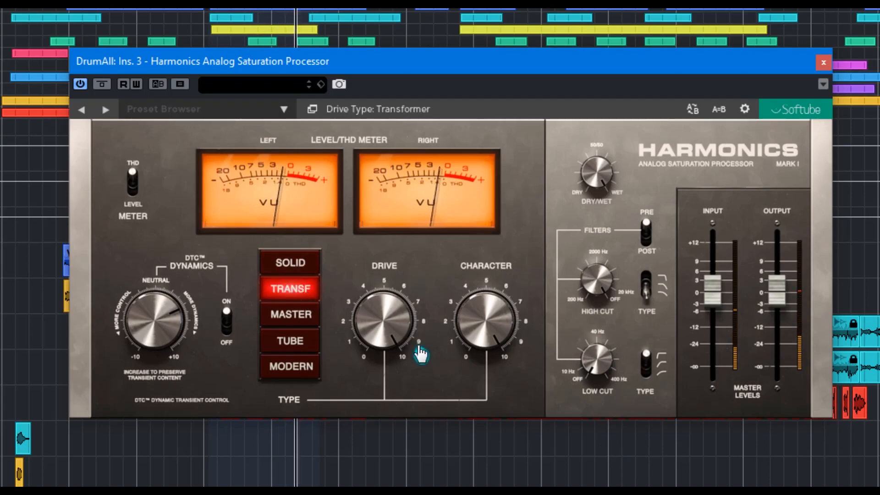
pyautogui.moveTo(473, 314); pyautogui.dragTo(478, 276)
pyautogui.moveTo(387, 316); pyautogui.dragTo(385, 275)
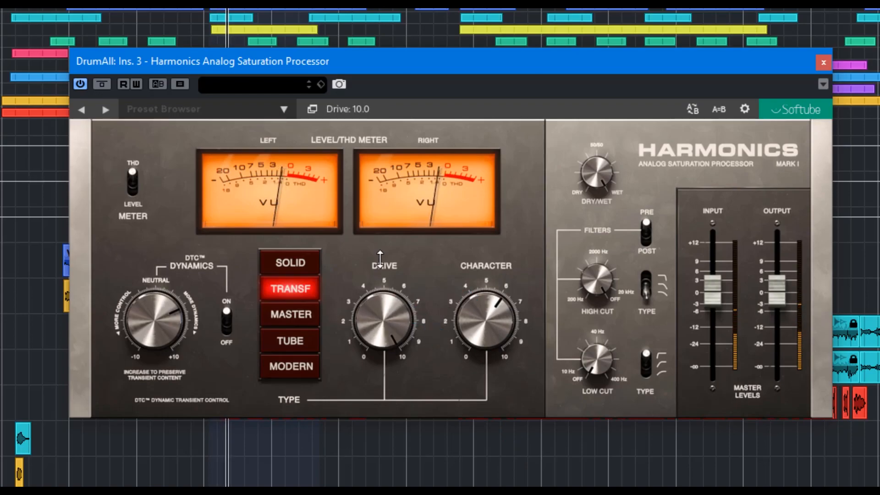
# Audition the Master and Tube saturation types while sweeping Character, ending on Tube with Character at 5.3
pyautogui.click(303, 321)
pyautogui.moveTo(456, 330); pyautogui.dragTo(478, 393)
pyautogui.click(302, 345)
pyautogui.moveTo(481, 316); pyautogui.dragTo(487, 222)
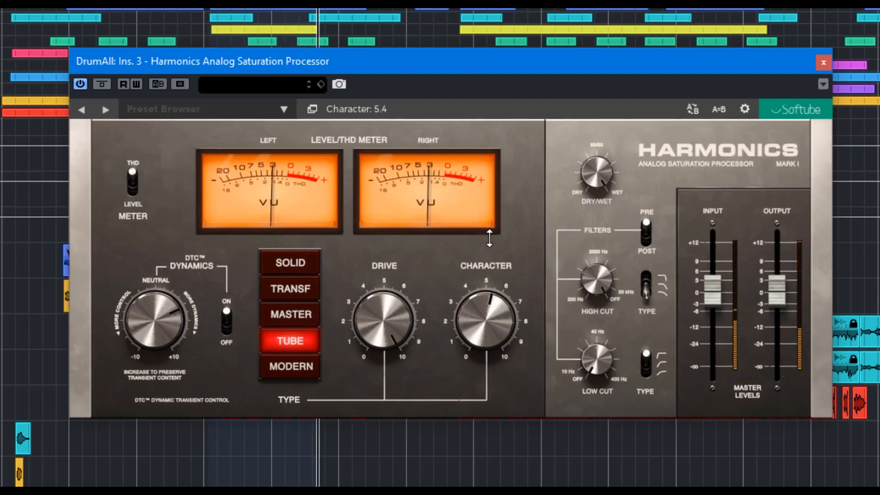
# Audition the Modern saturation type while sweeping Character, and lower Drive to 5.2
pyautogui.click(328, 366)
pyautogui.moveTo(485, 321); pyautogui.dragTo(456, 224)
pyautogui.moveTo(387, 321); pyautogui.dragTo(391, 390)
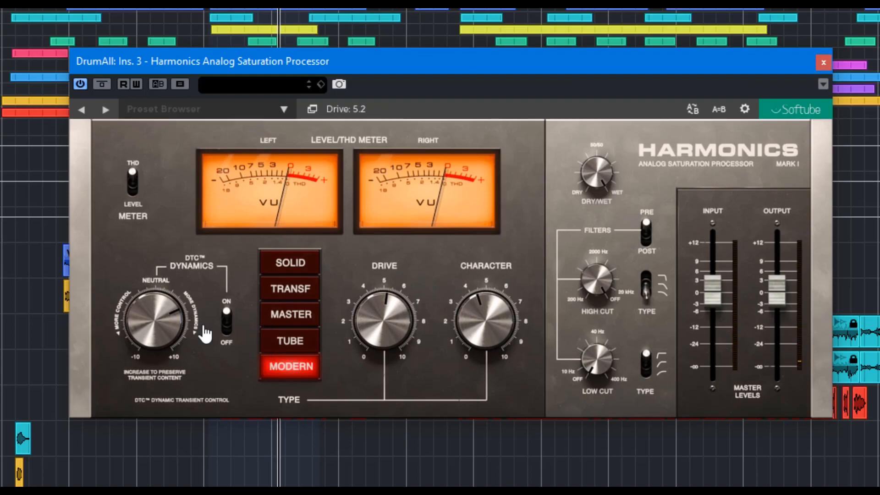
# Switch back to the Solid saturation type, raise Character, and set Drive to 8.4
pyautogui.click(293, 269)
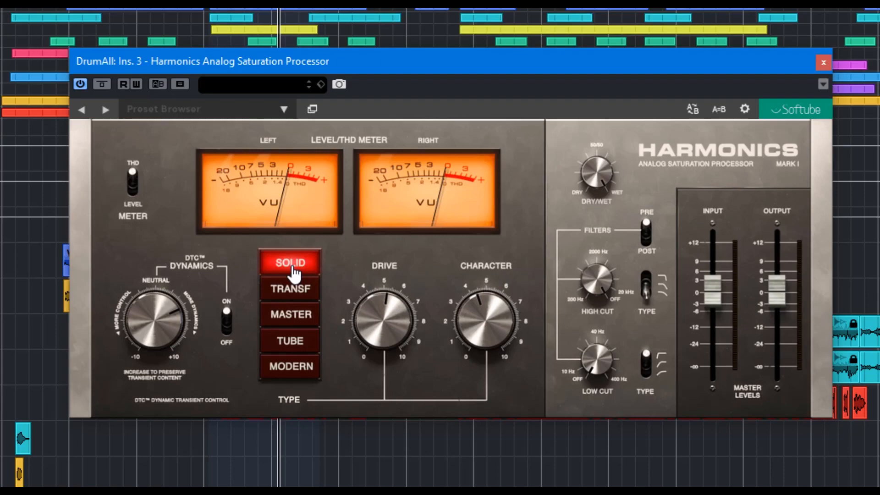
pyautogui.moveTo(498, 341); pyautogui.dragTo(483, 293)
pyautogui.moveTo(416, 339); pyautogui.dragTo(349, 217)
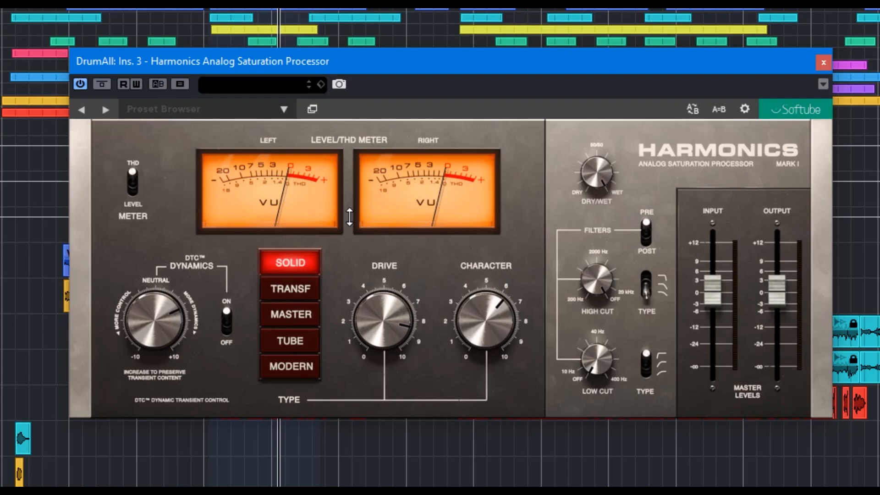
pyautogui.moveTo(375, 328)
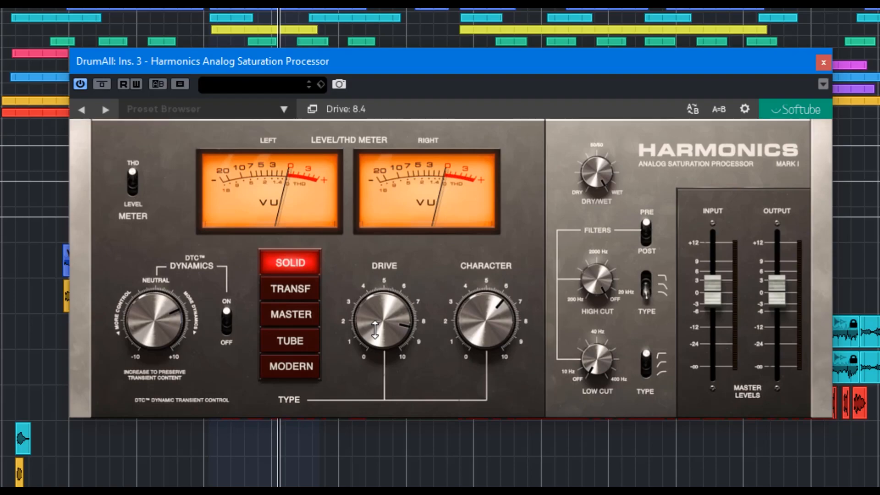
# Cycle through the Modern, Tube, Master and Transformer saturation types, and return to Solid
pyautogui.click(296, 365)
pyautogui.click(292, 342)
pyautogui.click(291, 312)
pyautogui.click(290, 288)
pyautogui.click(291, 264)
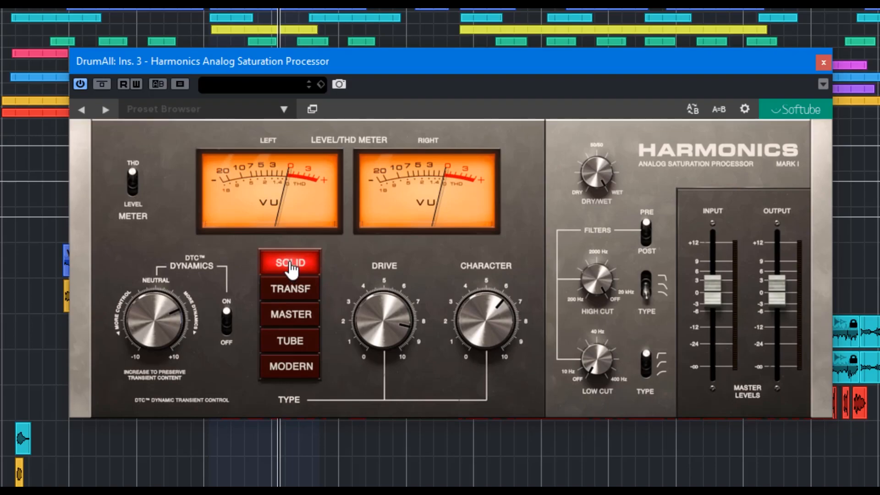
pyautogui.moveTo(158, 339)
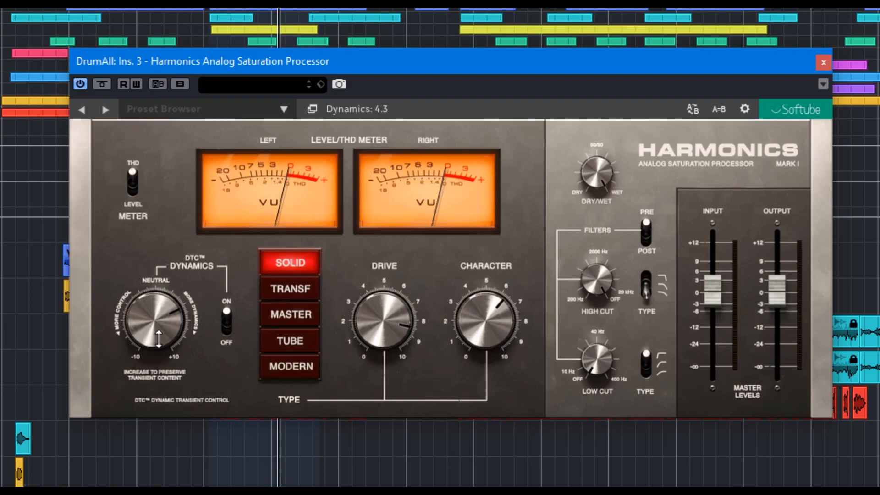